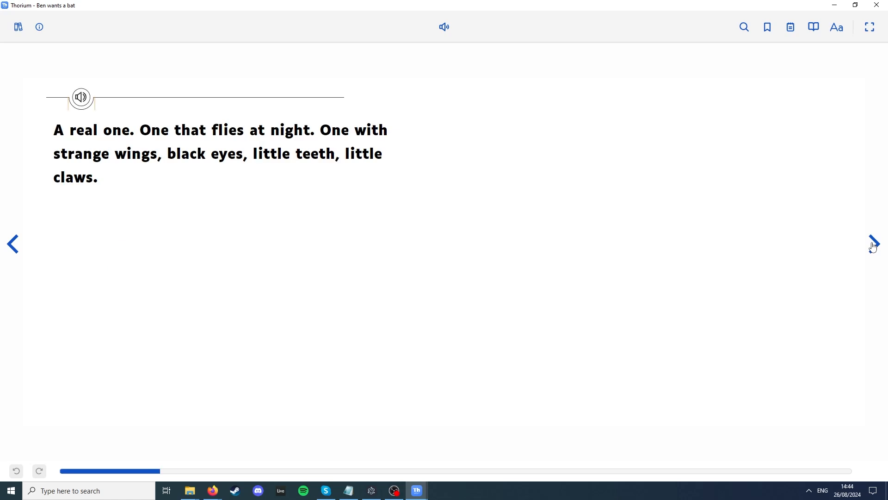
- Page forward through the Ben wants a bat ebook and play an illustration's animation
{"action": "left_click", "coordinate": [874, 246]}
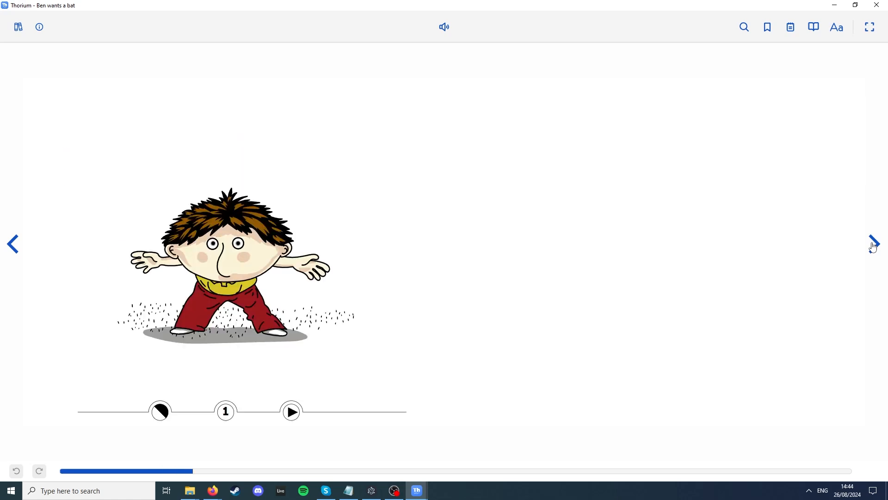
{"action": "left_click", "coordinate": [874, 245]}
{"action": "left_click", "coordinate": [873, 246]}
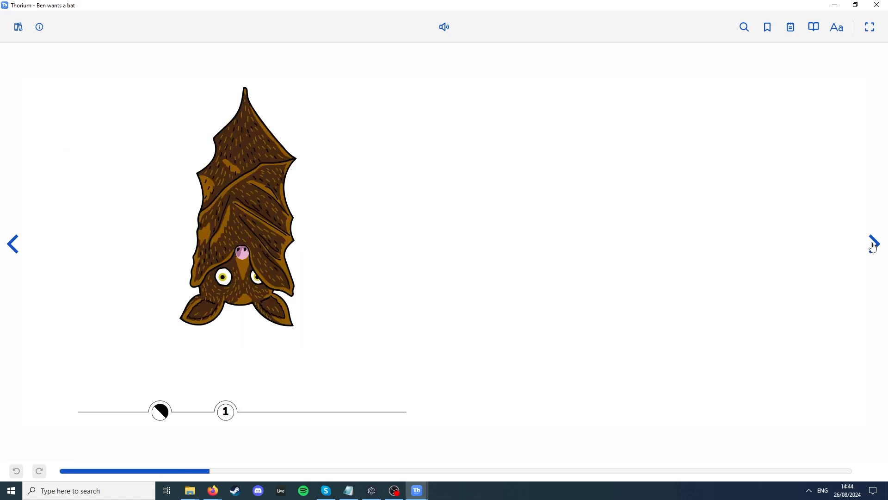
{"action": "left_click", "coordinate": [881, 248]}
{"action": "left_click", "coordinate": [882, 247]}
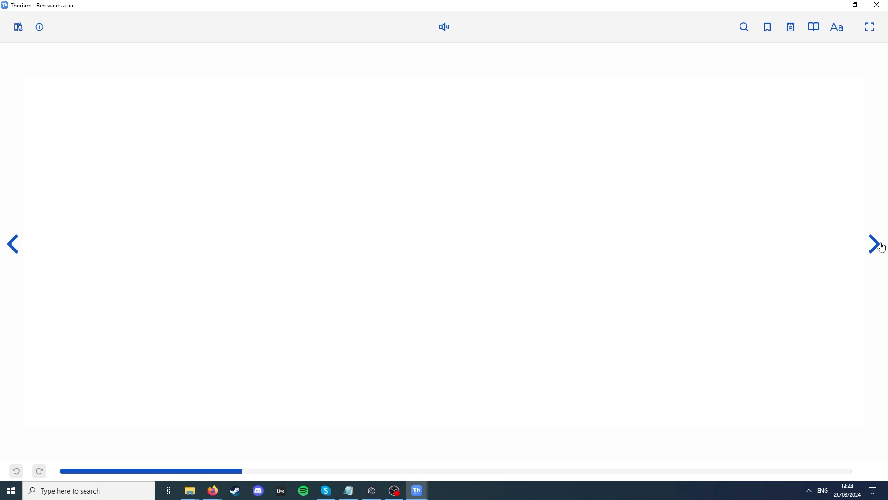
{"action": "left_click", "coordinate": [881, 247]}
{"action": "left_click", "coordinate": [881, 248]}
{"action": "left_click", "coordinate": [300, 411]}
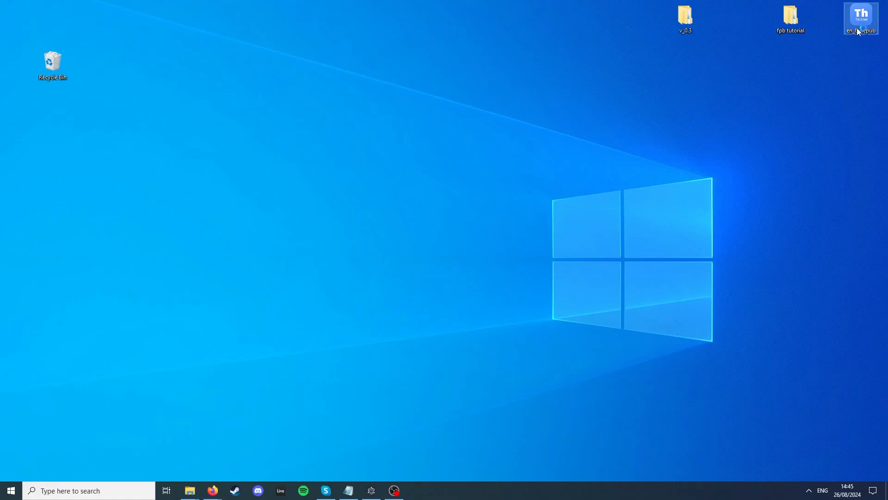
- Open en_6.3.epub from the desktop in Thorium and close its reader window
{"action": "double_click", "coordinate": [857, 28]}
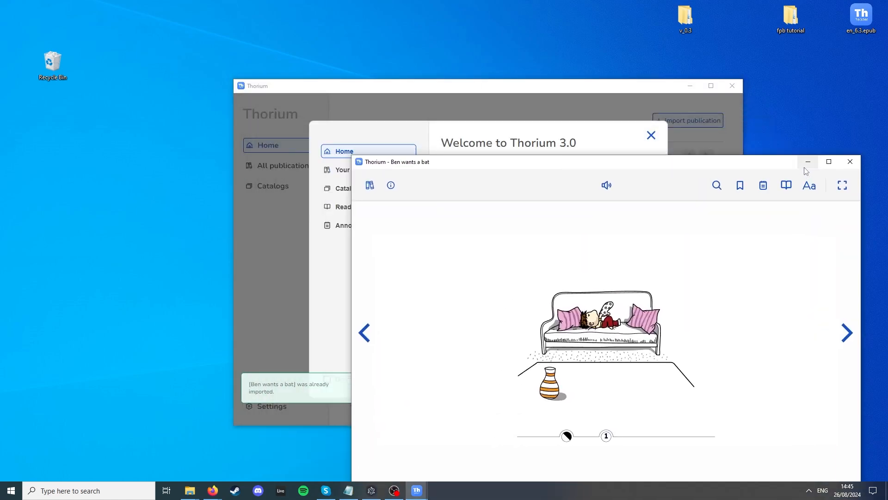
{"action": "left_click", "coordinate": [850, 162]}
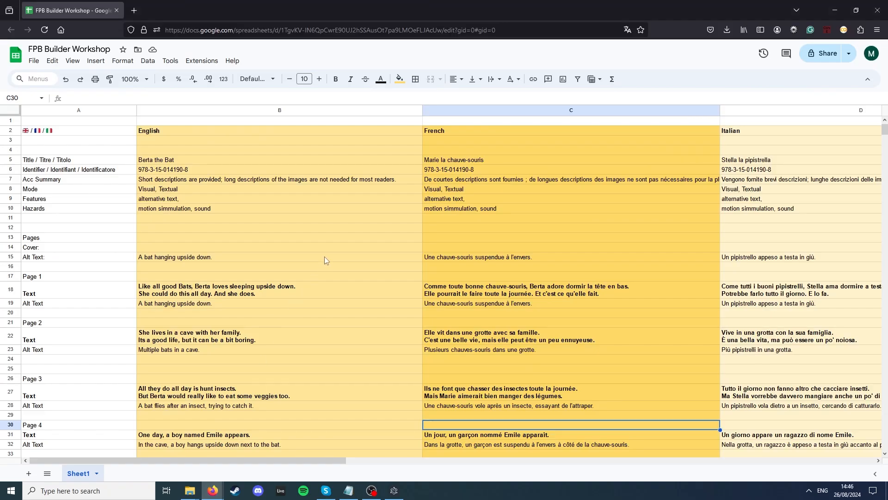
- Review the metadata, page texts and alt texts in the FPB Builder Workshop spreadsheet
{"action": "scroll", "coordinate": [337, 249], "scroll_direction": "down", "scroll_amount": 2}
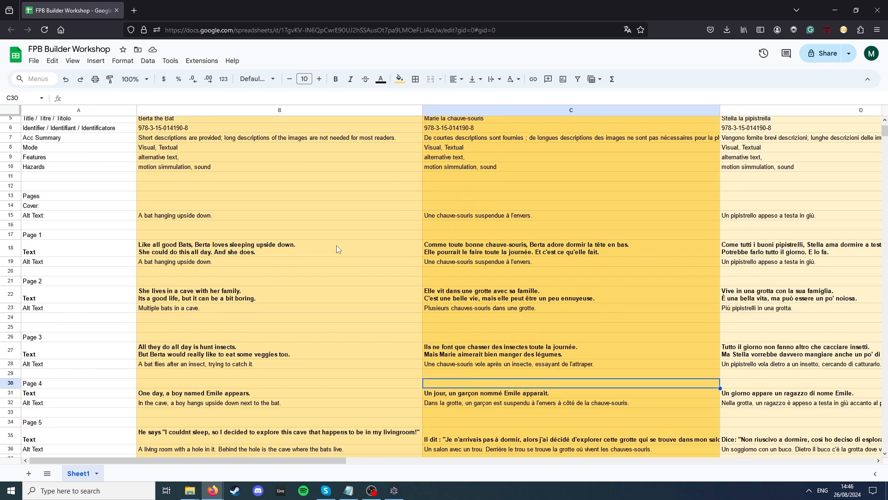
{"action": "scroll", "coordinate": [347, 325], "scroll_direction": "down", "scroll_amount": 5}
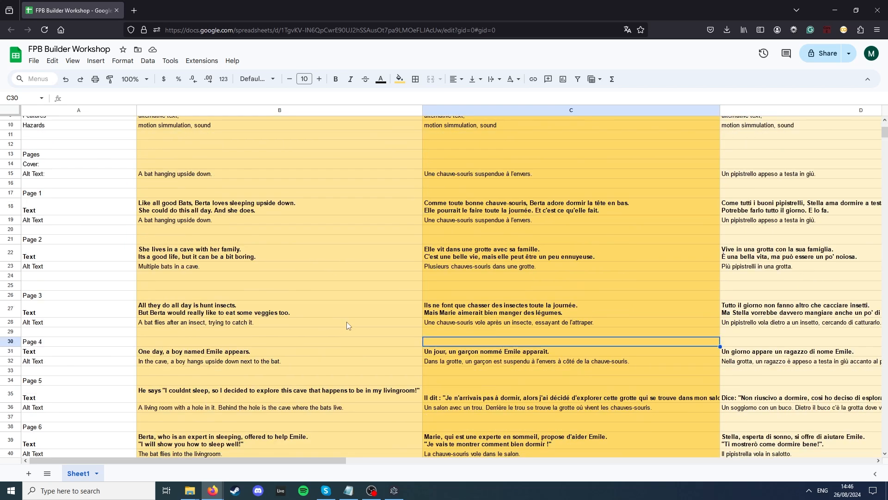
{"action": "scroll", "coordinate": [349, 325], "scroll_direction": "down", "scroll_amount": 5}
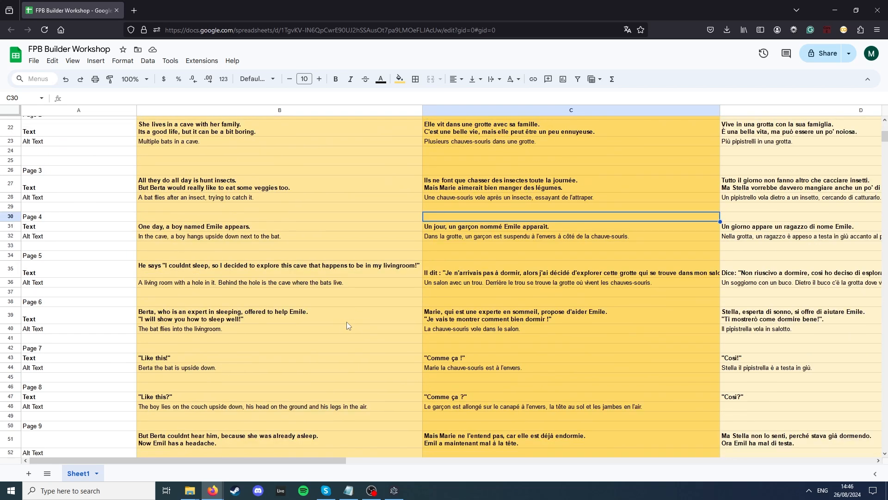
{"action": "scroll", "coordinate": [348, 325], "scroll_direction": "up", "scroll_amount": 10}
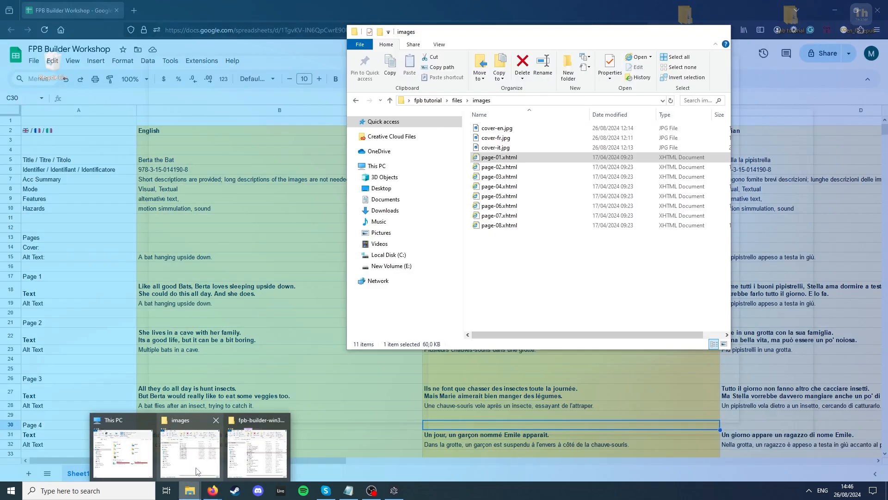
- Open page-01.xhtml from the images folder in the browser and set its illustration to version 3
{"action": "left_click", "coordinate": [192, 463]}
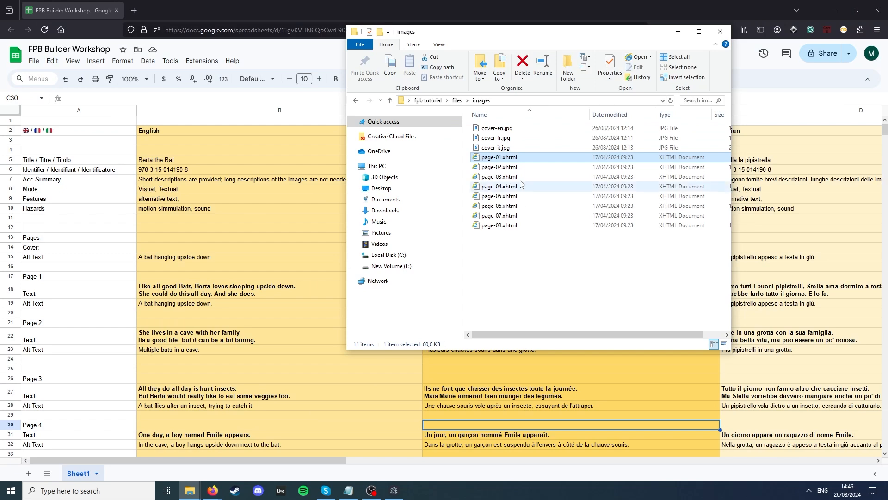
{"action": "left_click_drag", "start_coordinate": [492, 159], "coordinate": [167, 10]}
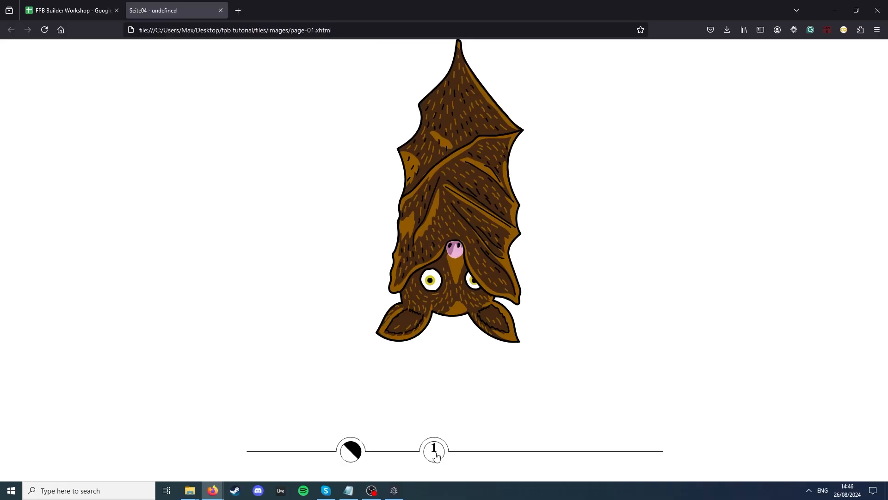
{"action": "left_click", "coordinate": [456, 449]}
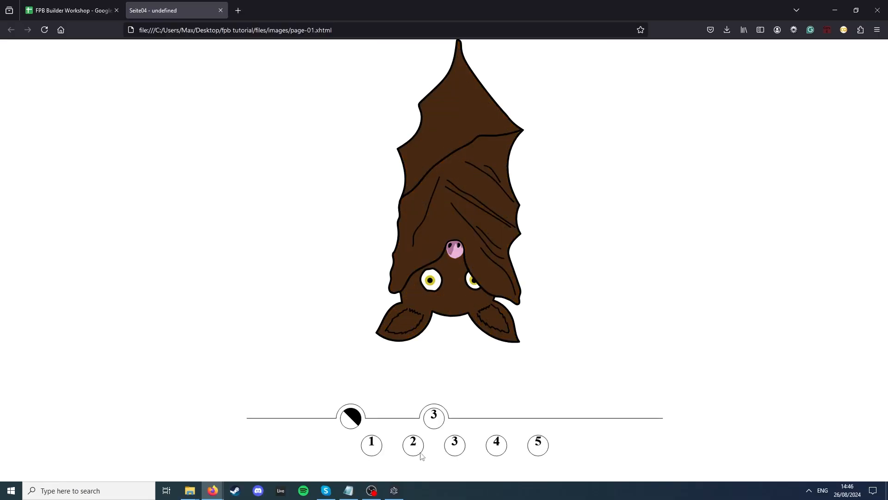
- Bring back the images folder window and switch to Flex Picture Ebook
{"action": "mouse_move", "coordinate": [190, 490]}
{"action": "left_click", "coordinate": [209, 458]}
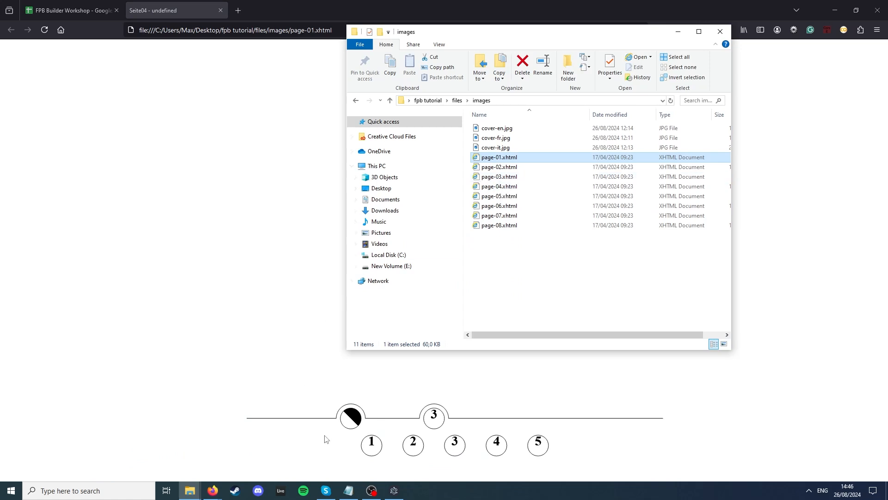
{"action": "left_click", "coordinate": [395, 490]}
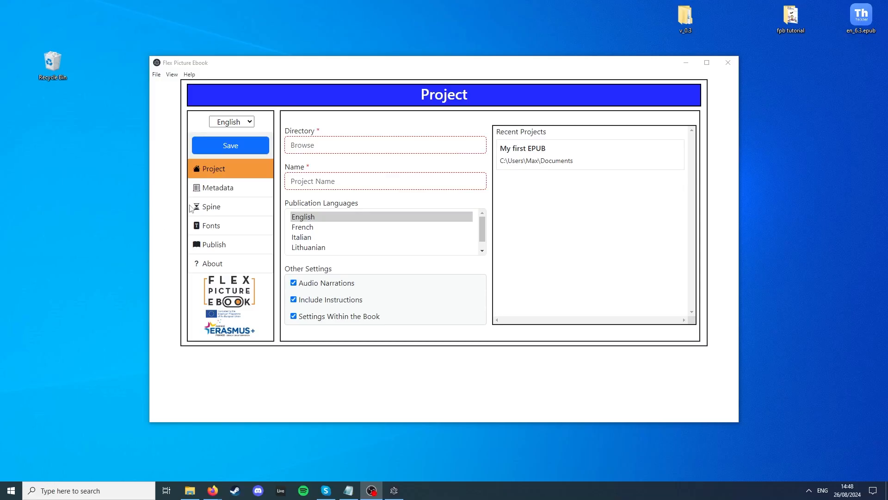
- Try the interface in French and return it to English
{"action": "left_click", "coordinate": [235, 122]}
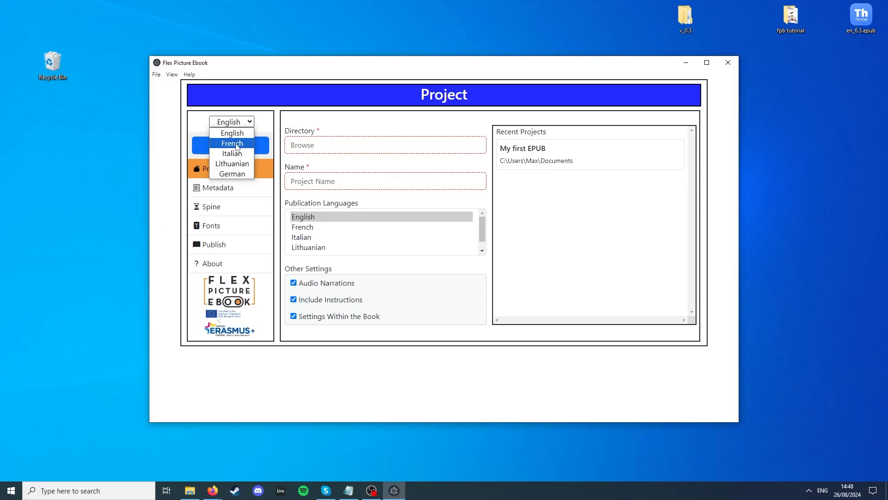
{"action": "left_click", "coordinate": [237, 142]}
{"action": "left_click", "coordinate": [237, 124]}
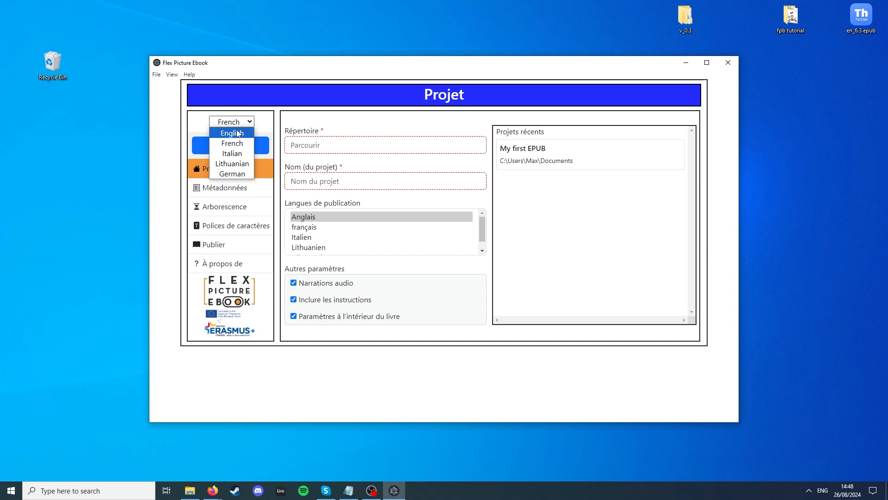
{"action": "left_click", "coordinate": [237, 132]}
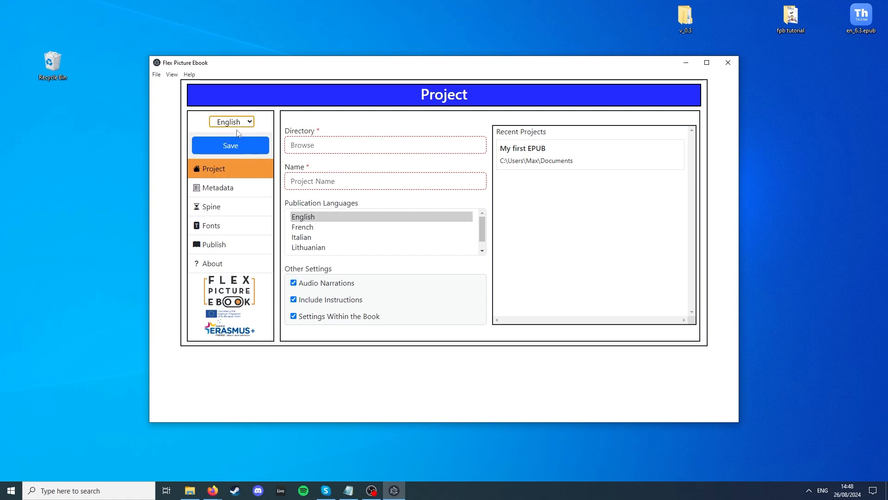
- Set the project directory to the Berta The Bat folder in fpb tutorial and name the project Berta The Bat
{"action": "left_click", "coordinate": [321, 147]}
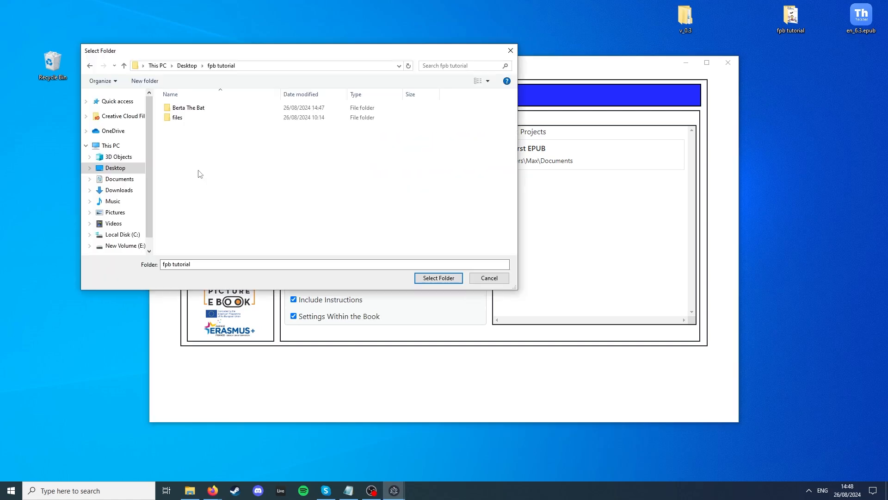
{"action": "left_click", "coordinate": [193, 108]}
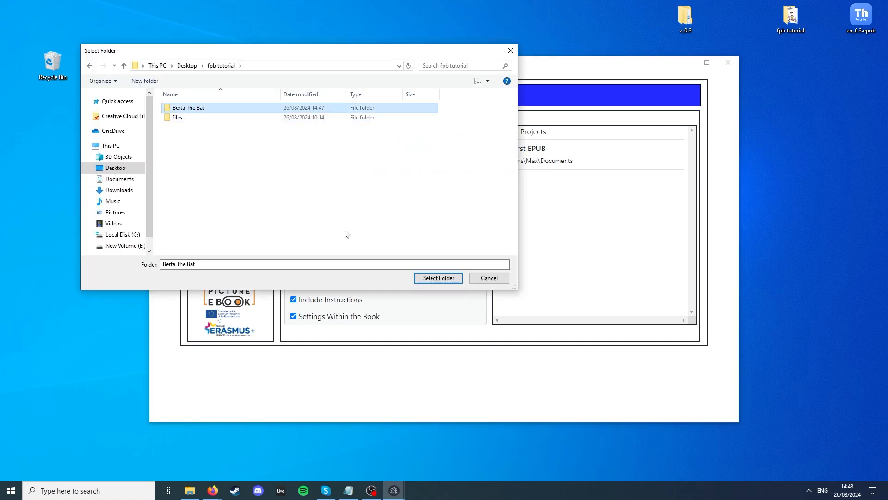
{"action": "left_click", "coordinate": [427, 278]}
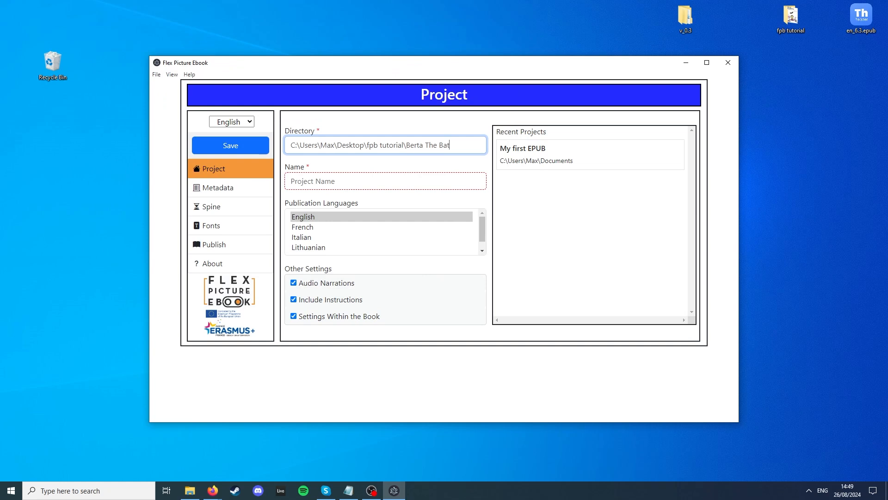
{"action": "left_click", "coordinate": [358, 184]}
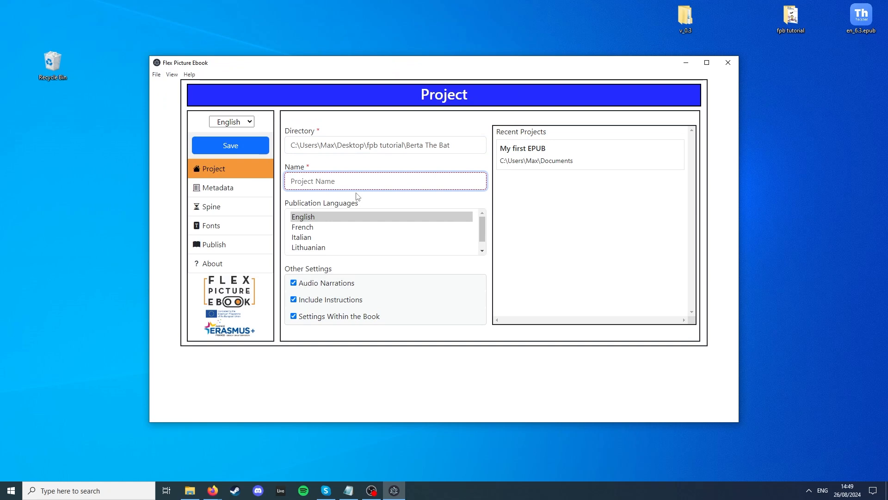
{"action": "type", "text": "Berta The Bat"}
- Select English, French and Italian as the publication languages
{"action": "left_click", "coordinate": [313, 220]}
{"action": "left_click", "coordinate": [314, 229], "text": "ctrl"}
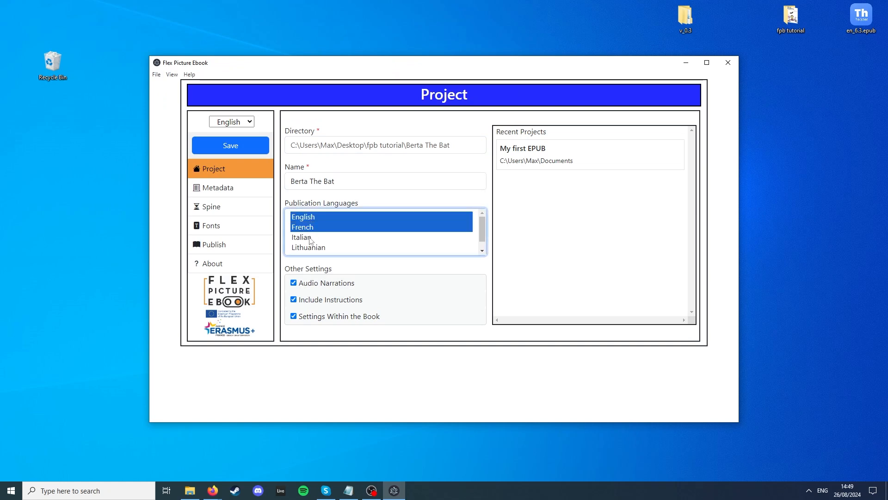
{"action": "left_click", "coordinate": [310, 237], "text": "ctrl"}
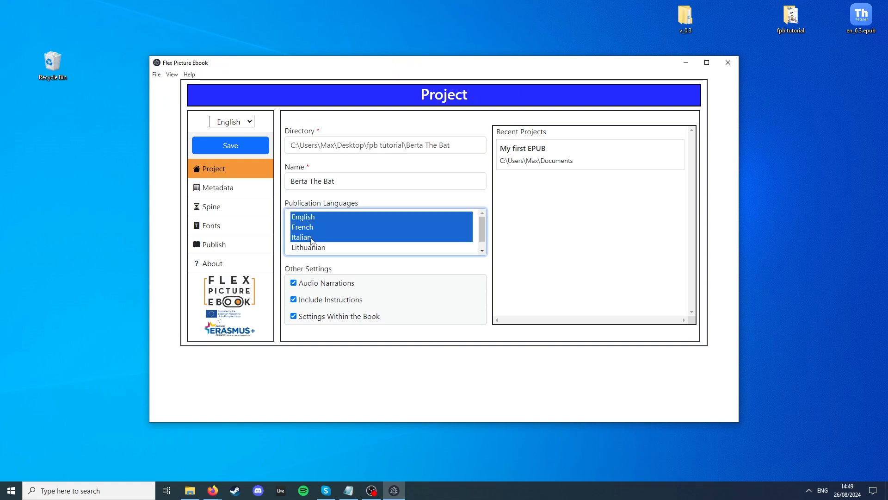
{"action": "left_click", "coordinate": [340, 287]}
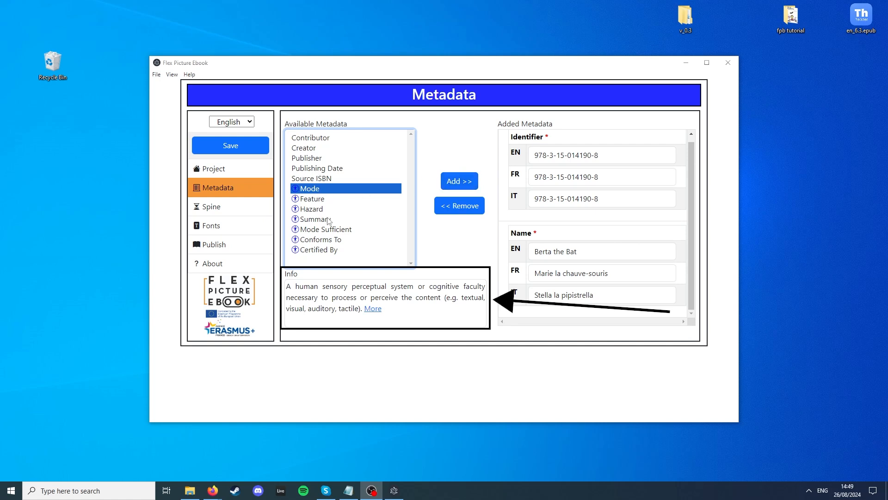
- Open the additional information for the Mode metadata and read the accessMode description on Schema.org
{"action": "left_click", "coordinate": [373, 309]}
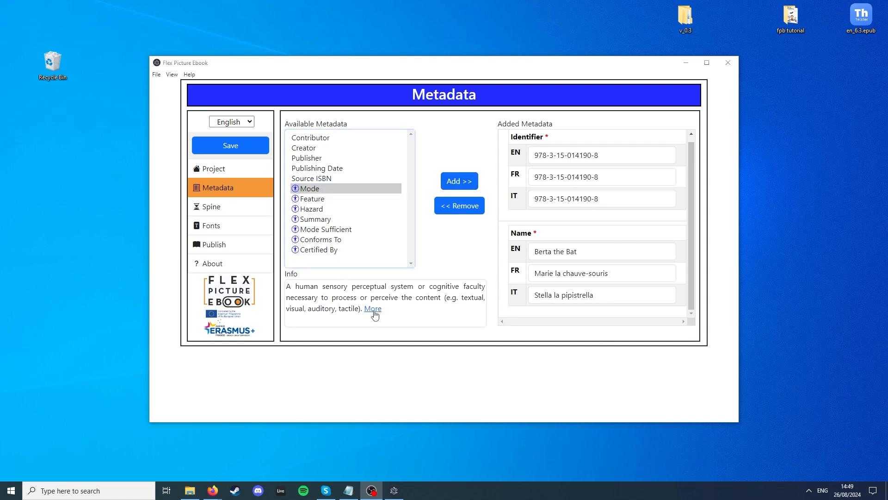
{"action": "scroll", "coordinate": [493, 322], "scroll_direction": "down", "scroll_amount": 2}
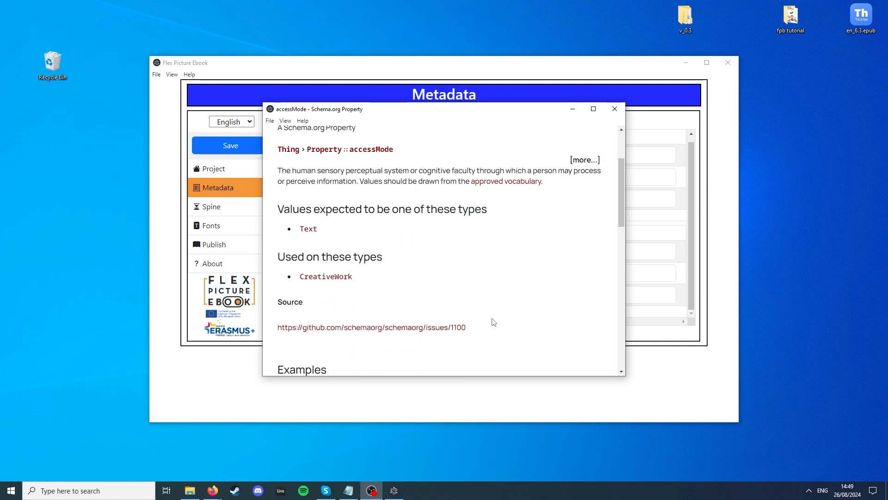
{"action": "scroll", "coordinate": [492, 322], "scroll_direction": "up", "scroll_amount": 2}
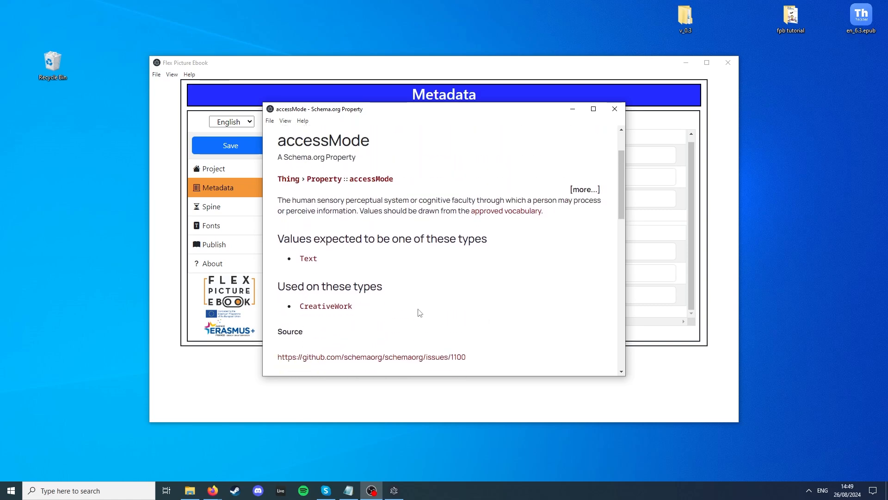
{"action": "scroll", "coordinate": [371, 278], "scroll_direction": "down", "scroll_amount": 1}
{"action": "left_click", "coordinate": [308, 232]}
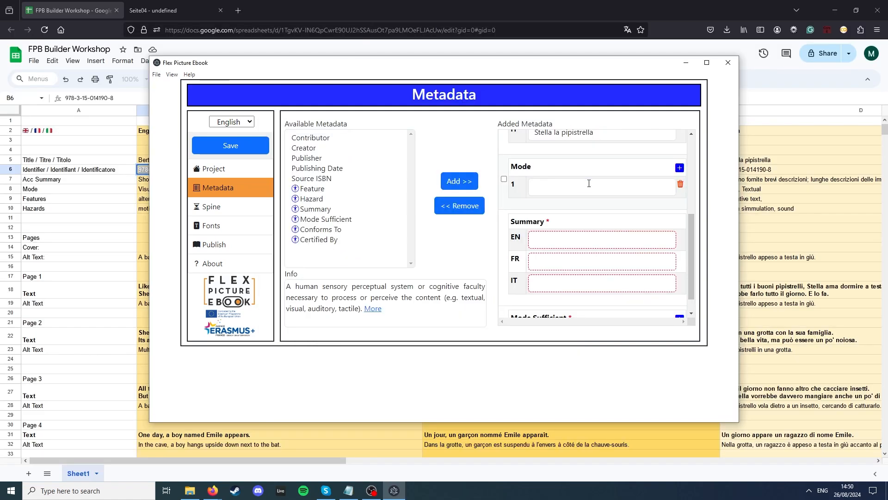
- Enter textual and visual as two separate values for the Mode metadata
{"action": "left_click", "coordinate": [589, 184]}
{"action": "type", "text": "textual"}
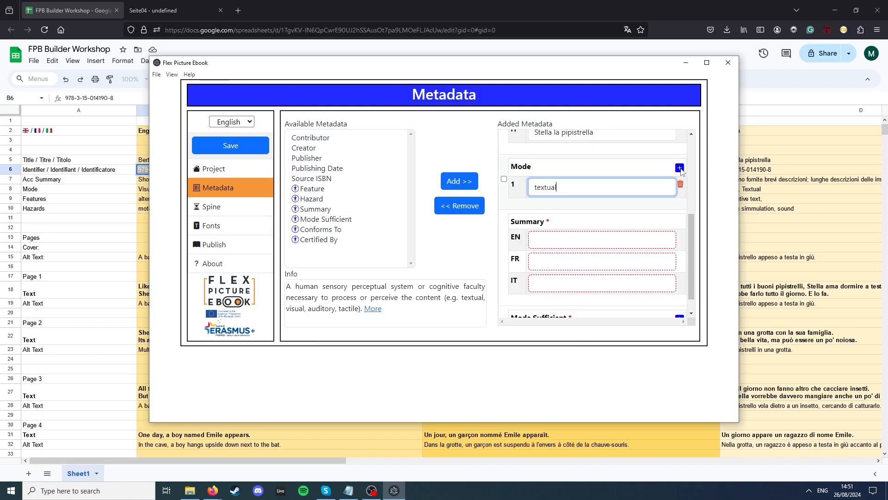
{"action": "key", "text": "Return"}
{"action": "type", "text": "visual"}
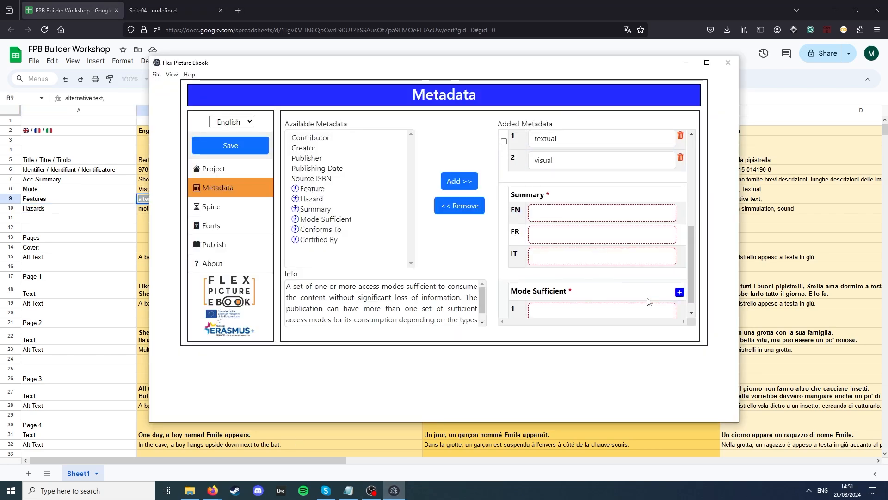
- Add another Mode Sufficient entry to the metadata and enter textual
{"action": "left_click", "coordinate": [680, 296]}
{"action": "key", "text": "ctrl+a"}
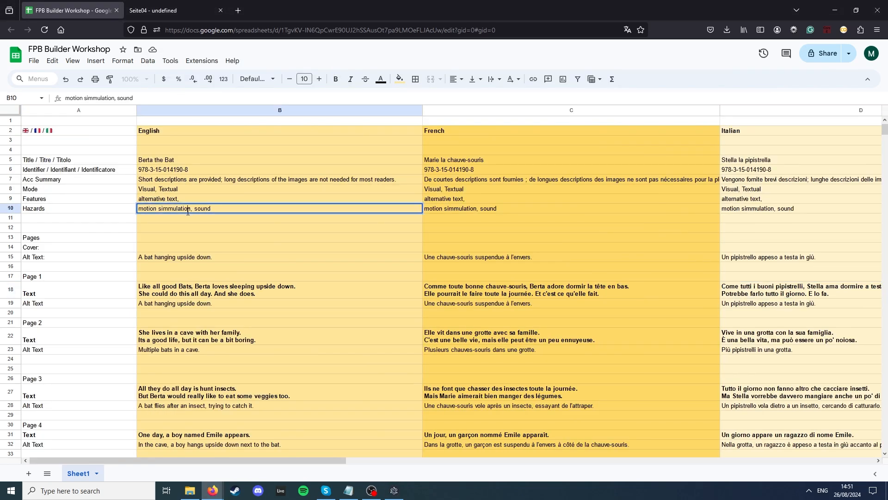
{"action": "left_click", "coordinate": [394, 491]}
{"action": "type", "text": "textual"}
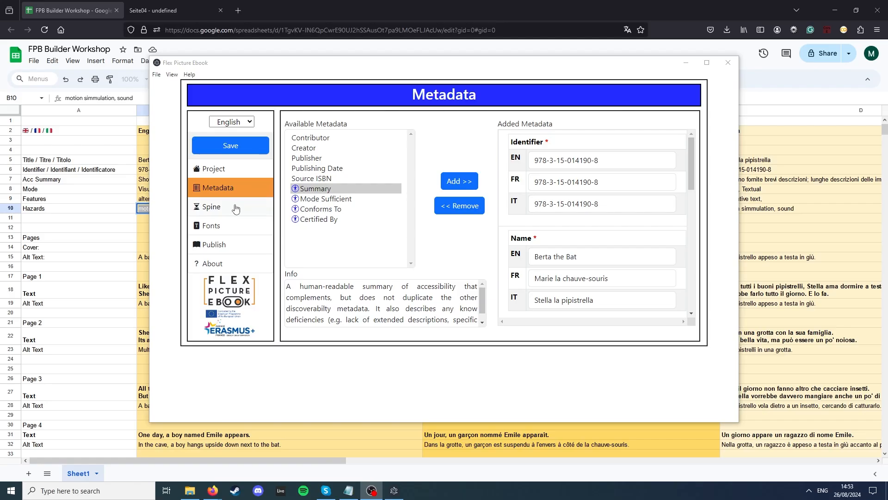
- Open the spine's Cover page and assign cover-en.jpg and cover-fr.jpg as its English and French images
{"action": "left_click", "coordinate": [230, 208]}
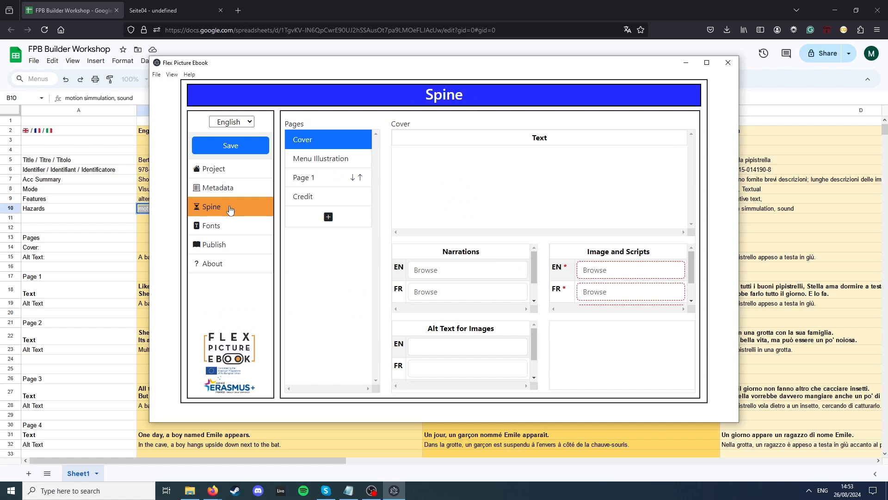
{"action": "left_click", "coordinate": [616, 275]}
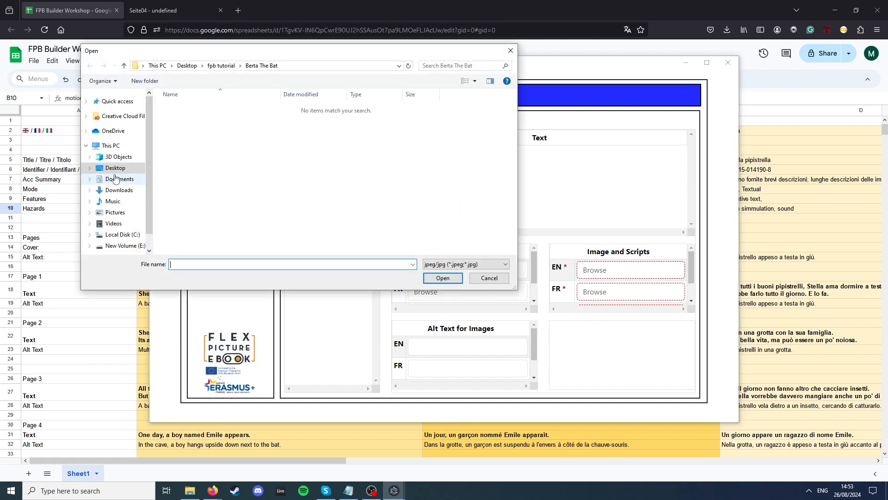
{"action": "left_click", "coordinate": [458, 279]}
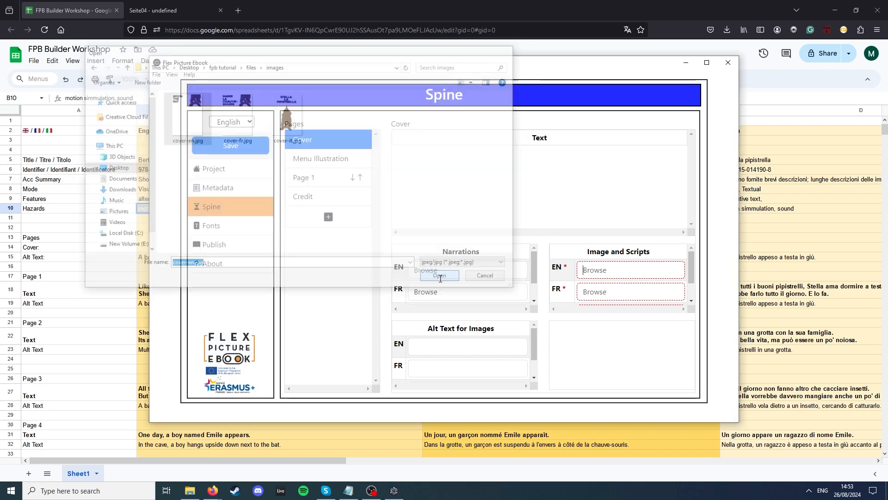
{"action": "left_click", "coordinate": [612, 294]}
{"action": "left_click", "coordinate": [237, 118]}
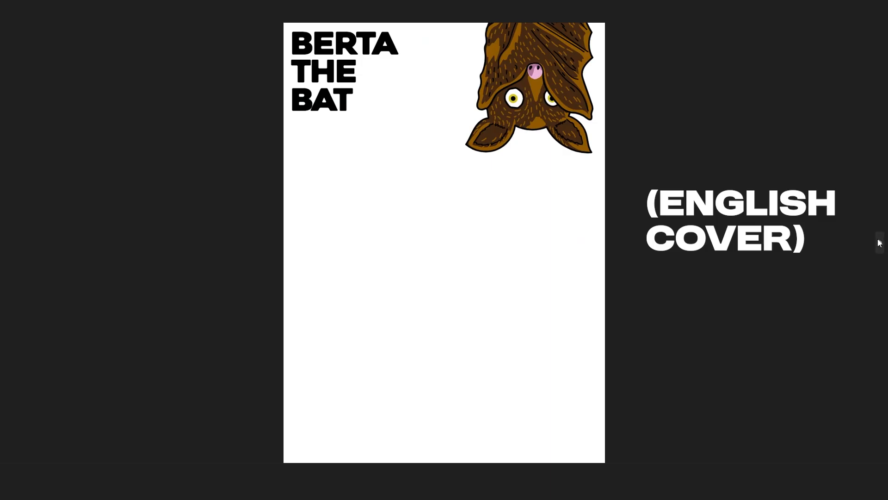
- Look through the language versions of the cover picture and assign cover-it.jpg as the Italian cover image
{"action": "left_click", "coordinate": [881, 243]}
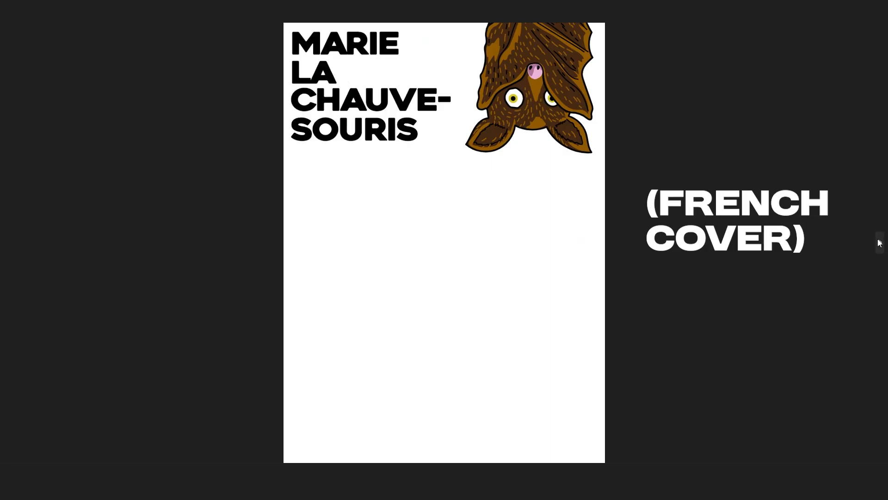
{"action": "left_click", "coordinate": [880, 243]}
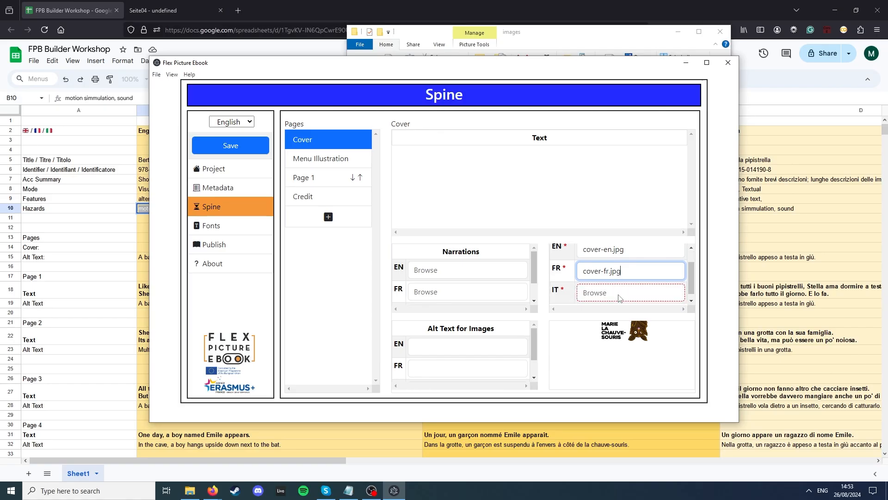
{"action": "left_click", "coordinate": [620, 297]}
{"action": "left_click", "coordinate": [289, 118]}
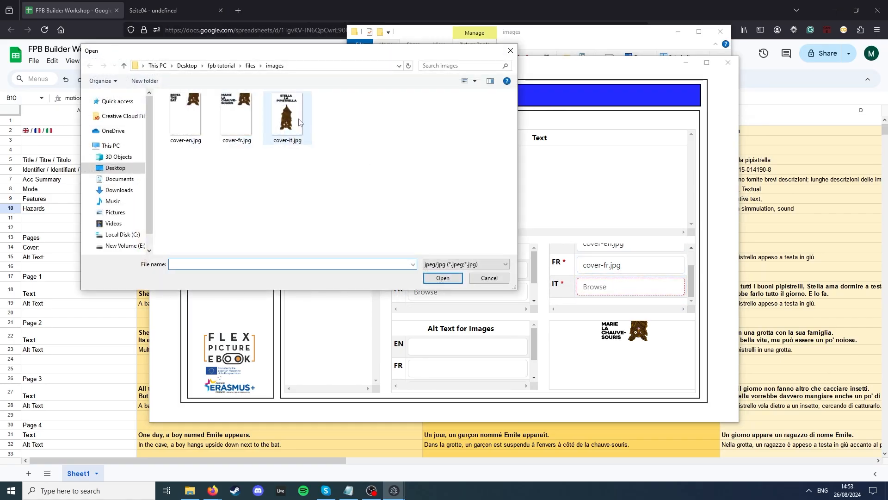
{"action": "left_click", "coordinate": [443, 278]}
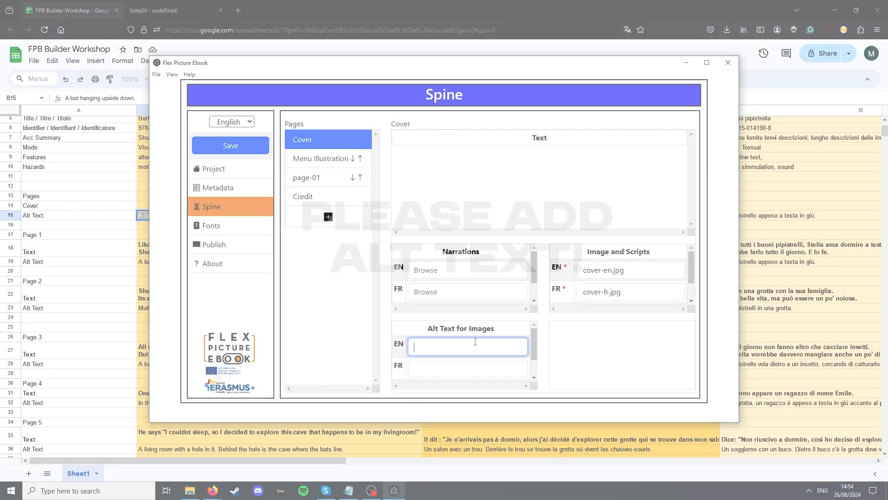
- Enter the cover alt texts "A bat hanging upside down.", "Une chauve-souris suspendue à l'envers." and "Un pipistrello appeso a testa in giù."
{"action": "type", "text": "A bat hanging upside down."}
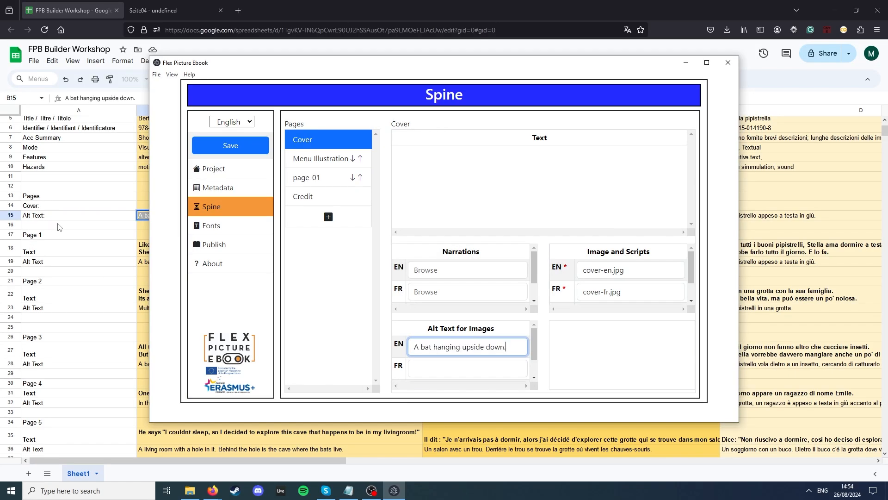
{"action": "left_click", "coordinate": [448, 346]}
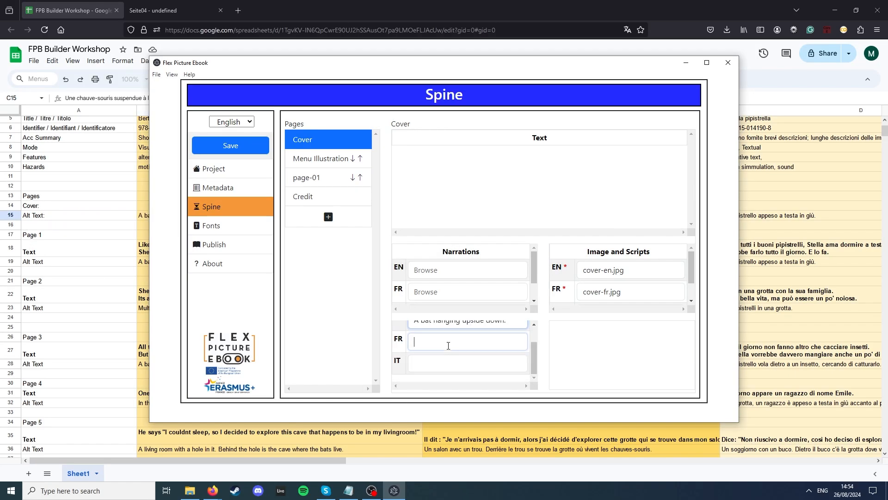
{"action": "key", "text": "ctrl+v"}
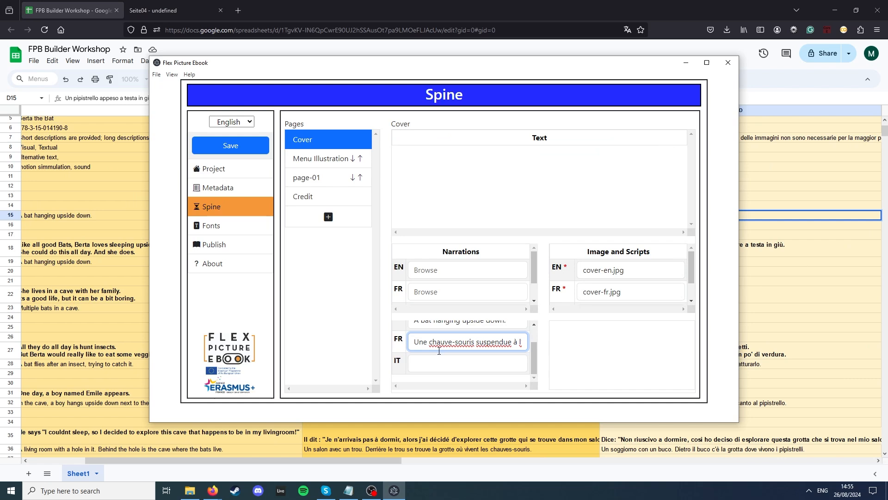
{"action": "left_click", "coordinate": [502, 355]}
{"action": "type", "text": "Un pipistrello appeso a testa in giù."}
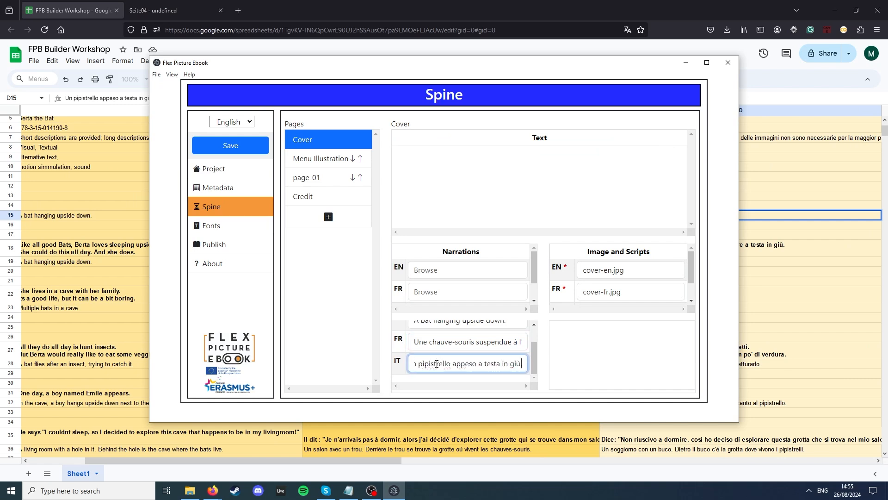
- Set page-01.xhtml as the image of the Menu Illustration page
{"action": "left_click", "coordinate": [329, 158]}
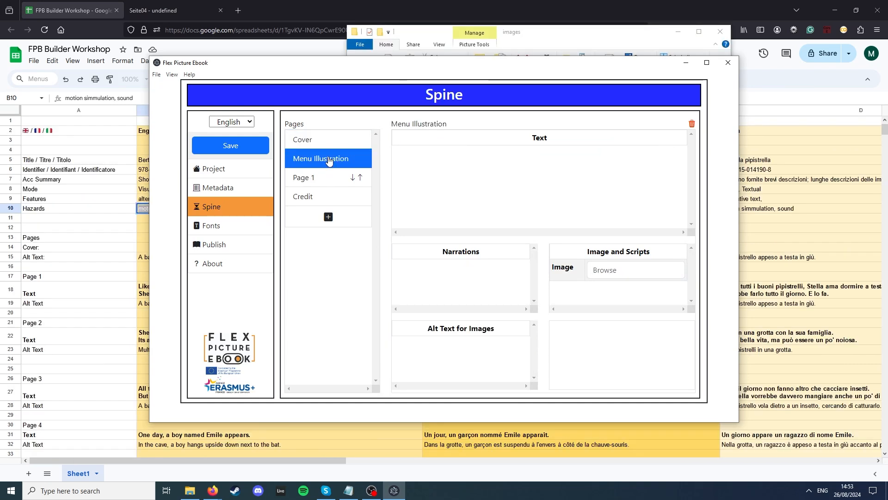
{"action": "left_click", "coordinate": [629, 270]}
{"action": "left_click", "coordinate": [455, 281]}
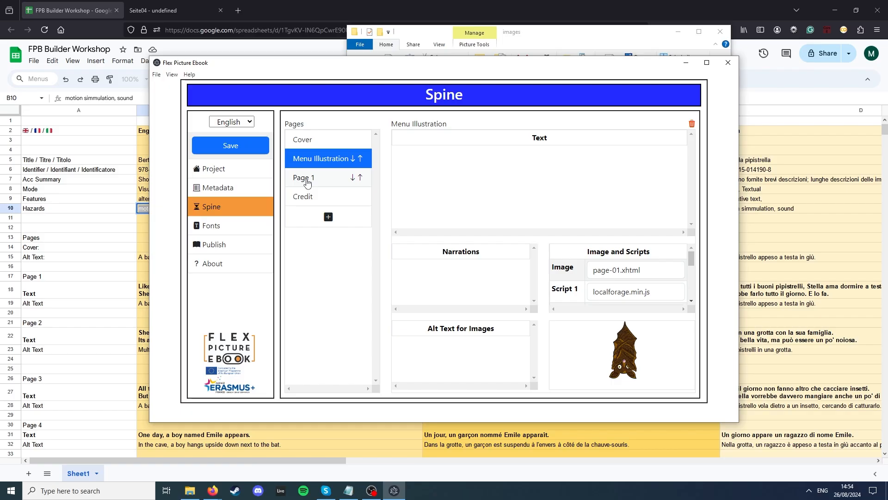
- Set page-01.xhtml as the image of Page 1 in the spine
{"action": "left_click", "coordinate": [306, 181]}
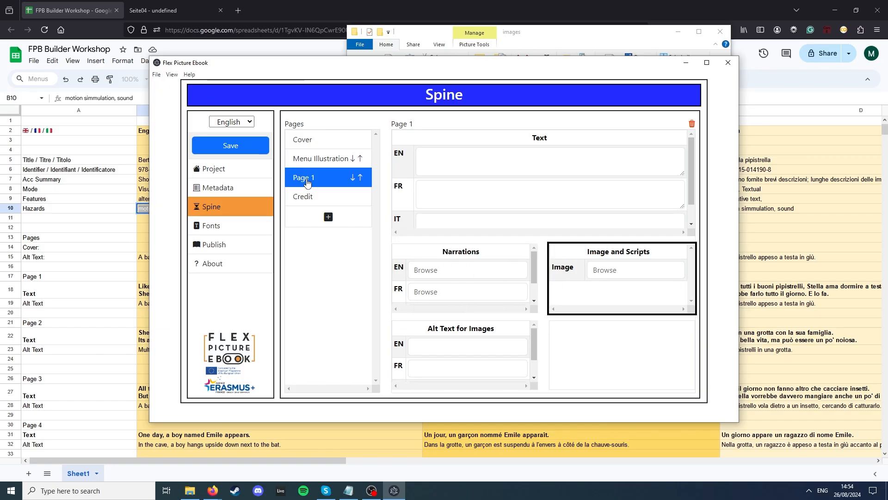
{"action": "left_click", "coordinate": [599, 268]}
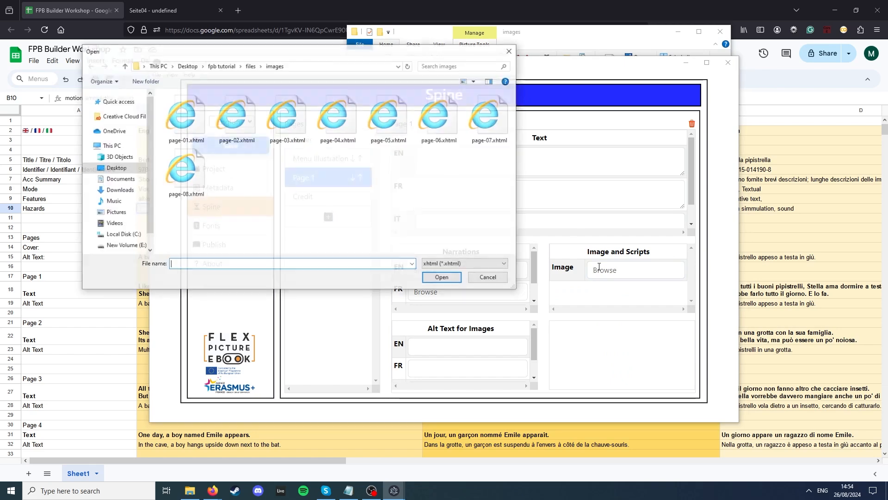
{"action": "double_click", "coordinate": [183, 119]}
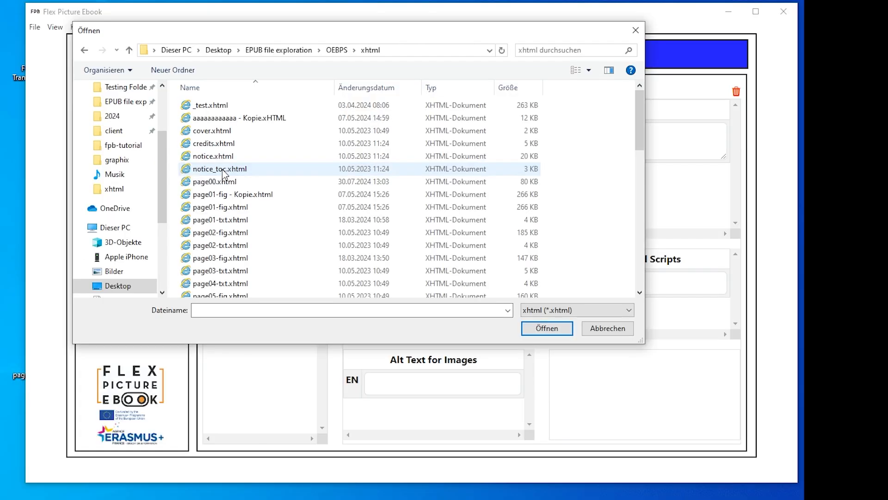
- Load page11-fig_missingDependency.xhtml as the Page 1 image and supply its missing script ldqr1.min.js from the missing dependencies folder
{"action": "scroll", "coordinate": [324, 194], "scroll_direction": "down", "scroll_amount": 5}
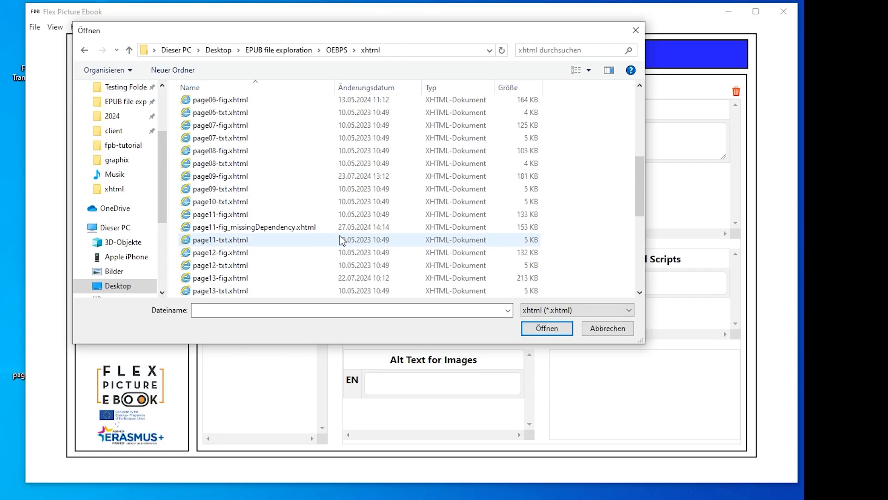
{"action": "left_click", "coordinate": [285, 227]}
{"action": "left_click", "coordinate": [537, 329]}
{"action": "scroll", "coordinate": [662, 287], "scroll_direction": "down", "scroll_amount": 5}
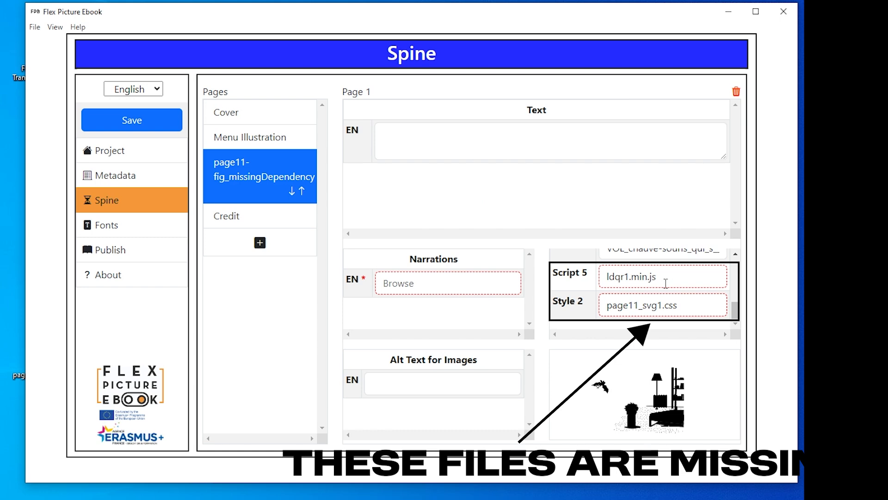
{"action": "left_click", "coordinate": [665, 279]}
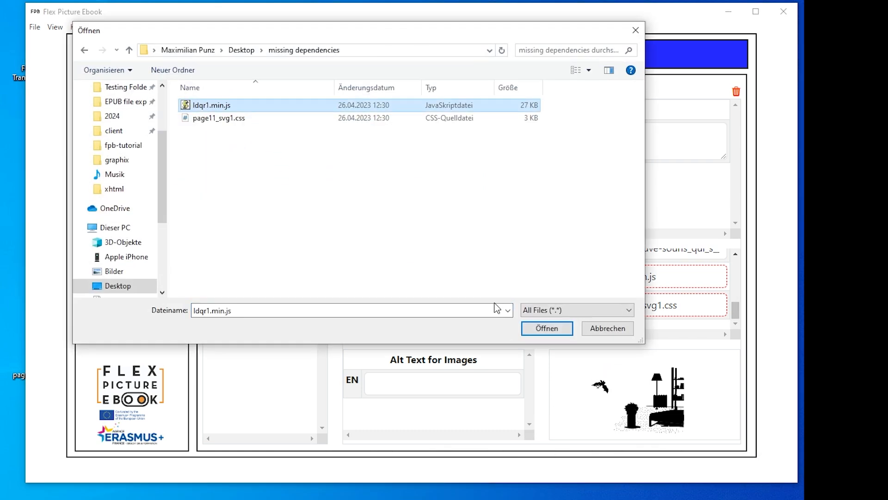
{"action": "left_click", "coordinate": [548, 328]}
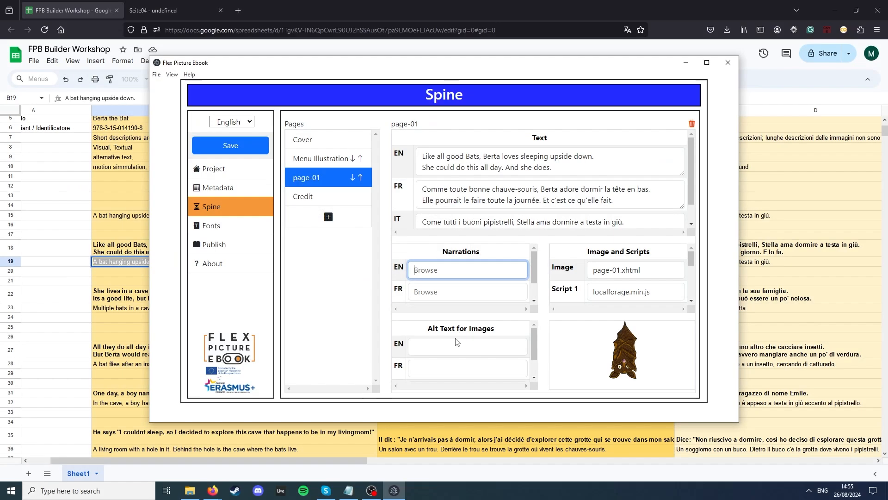
- Enter page-01's alt texts: "A bat hanging upside down.", "Une chauve-souris suspendue à l'envers." and "Un pipistrello appeso a testa in giù."
{"action": "left_click", "coordinate": [454, 345]}
{"action": "type", "text": "A bat hanging upside down."}
{"action": "scroll", "coordinate": [455, 344], "scroll_direction": "down", "scroll_amount": 1}
{"action": "left_click", "coordinate": [455, 344]}
{"action": "key", "text": "ctrl+v"}
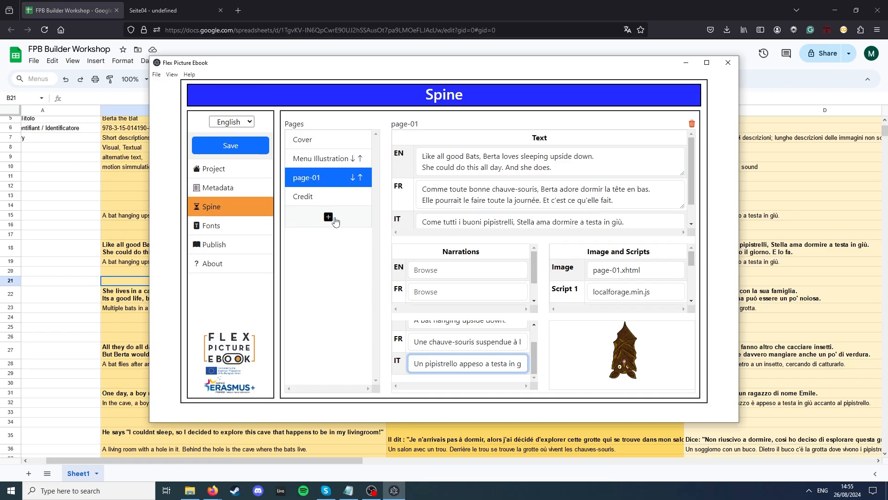
- Add another page to the spine, and switch from the spreadsheet with the page 2 texts back to Flex Picture Ebook
{"action": "left_click", "coordinate": [334, 219]}
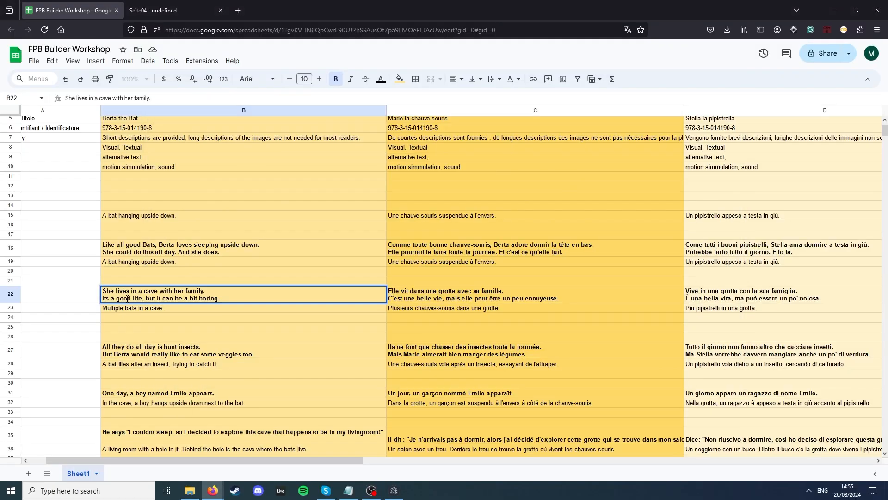
{"action": "left_click", "coordinate": [394, 491]}
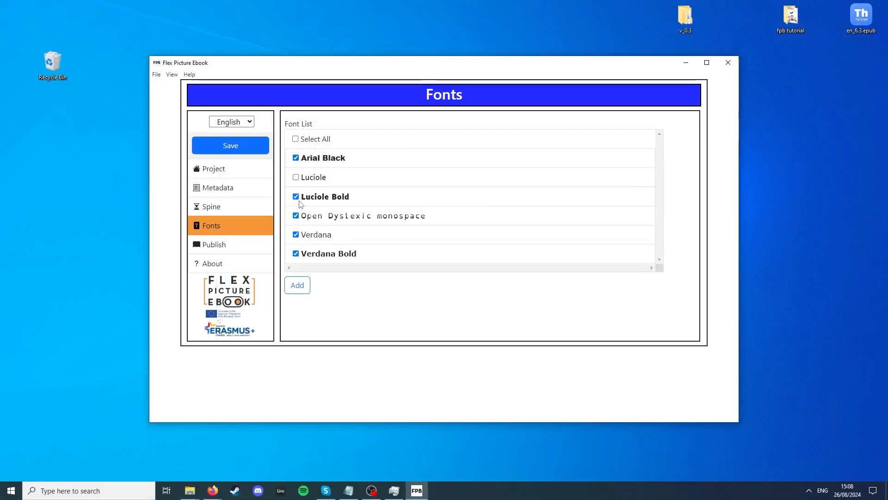
- Add the custom font file Starborn.ttf from the fonts folder to the font list
{"action": "left_click", "coordinate": [297, 285]}
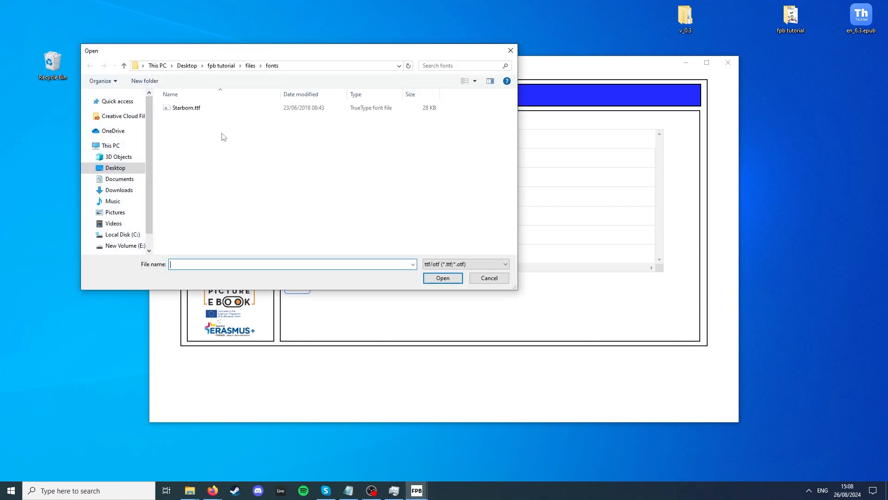
{"action": "left_click", "coordinate": [202, 109]}
{"action": "left_click", "coordinate": [448, 279]}
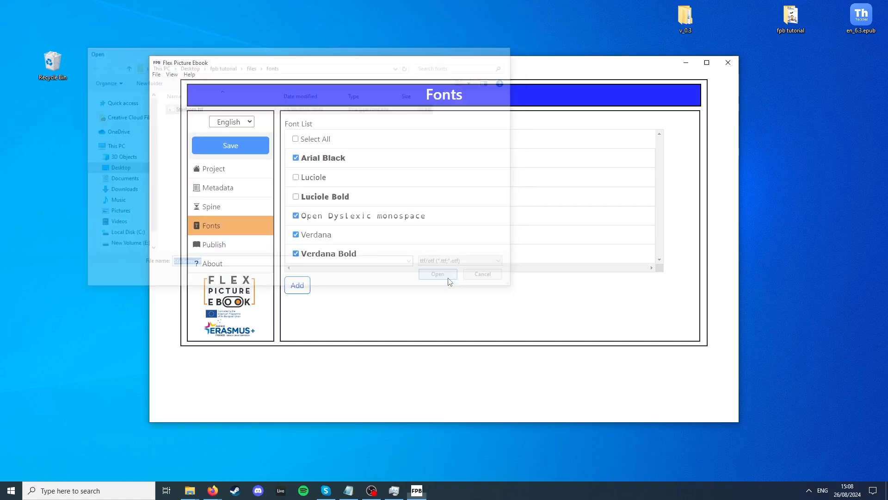
{"action": "left_click", "coordinate": [322, 276]}
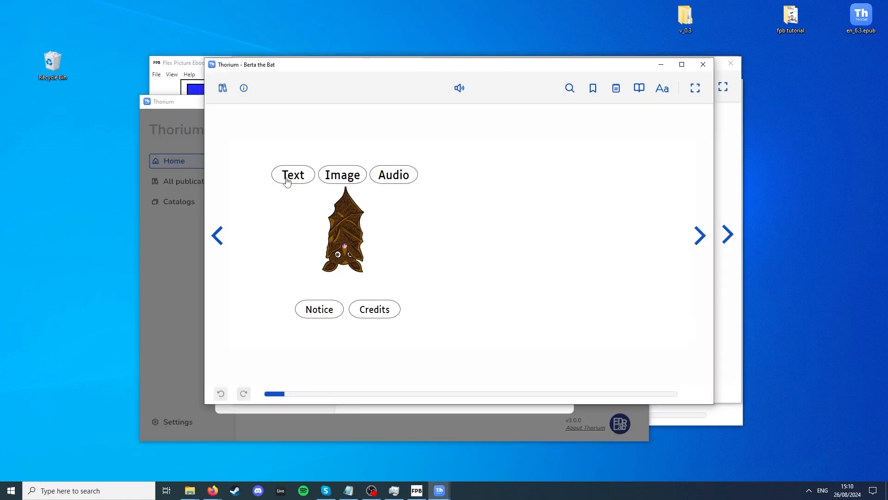
- Open the text parameters of the English ebook in Thorium and apply the Starborn font
{"action": "left_click", "coordinate": [291, 175]}
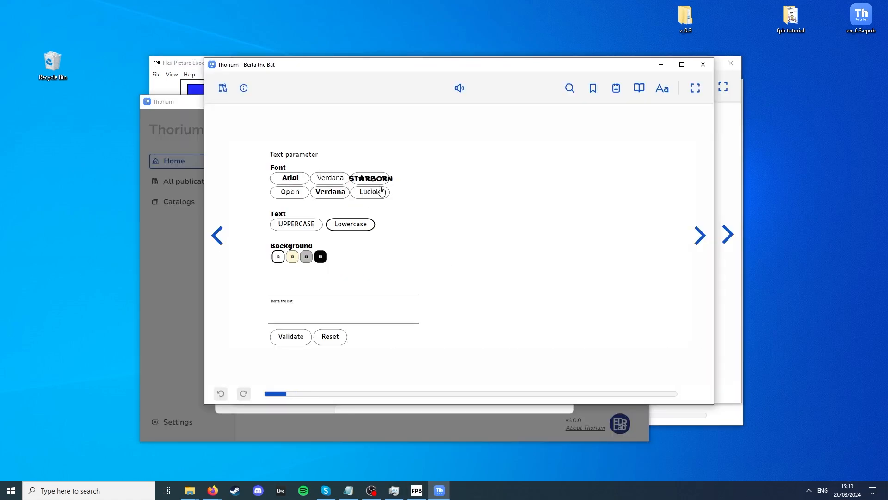
{"action": "left_click", "coordinate": [381, 179]}
{"action": "left_click", "coordinate": [292, 336]}
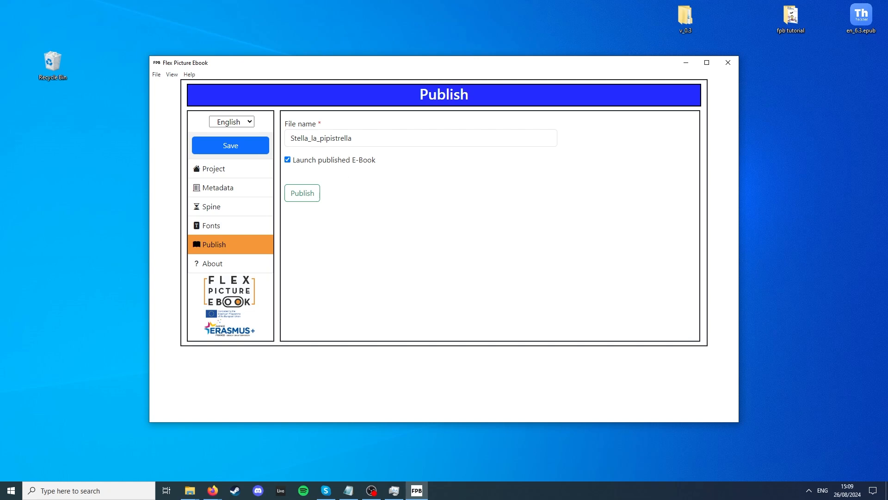
- Publish the ebook as Stella_la_pipistrella with launching enabled and page through the French edition in Thorium
{"action": "left_click", "coordinate": [309, 203]}
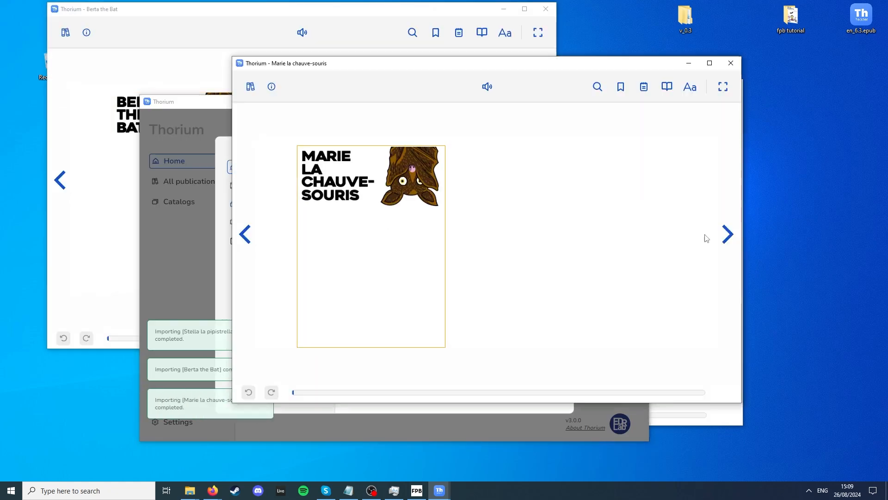
{"action": "left_click", "coordinate": [729, 237]}
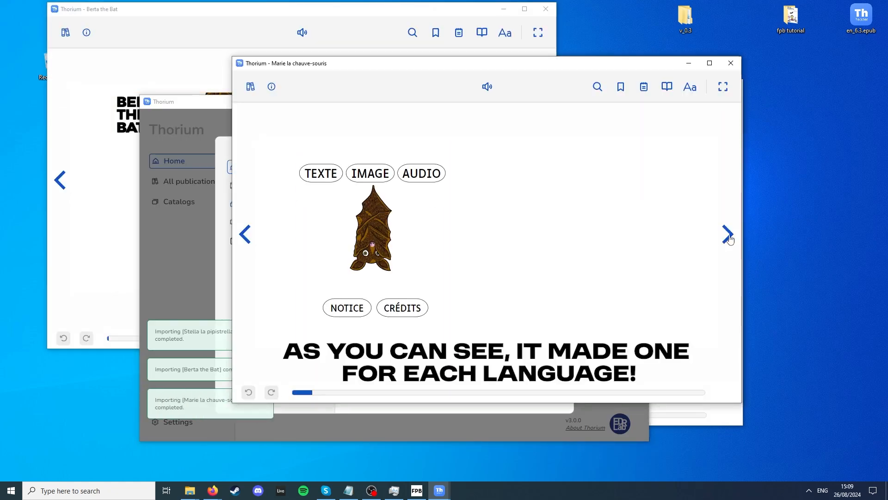
{"action": "left_click", "coordinate": [729, 237]}
{"action": "left_click", "coordinate": [729, 237]}
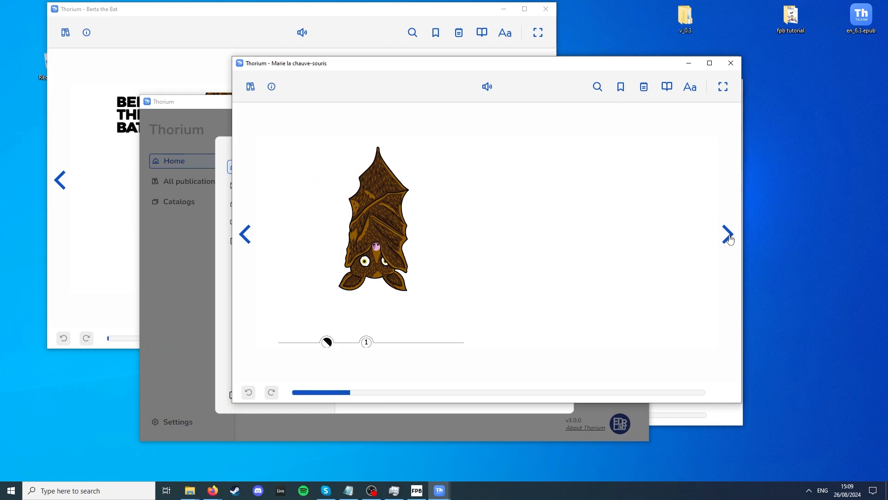
{"action": "left_click", "coordinate": [729, 237]}
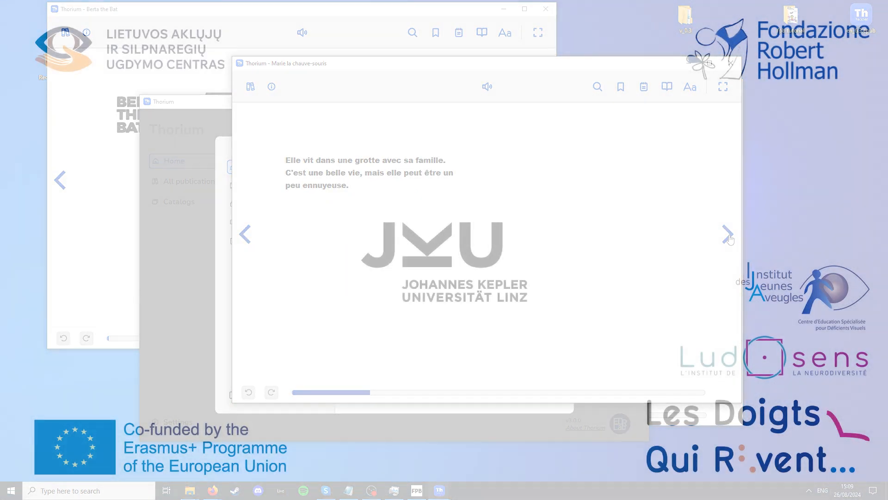
{"action": "left_click", "coordinate": [728, 237]}
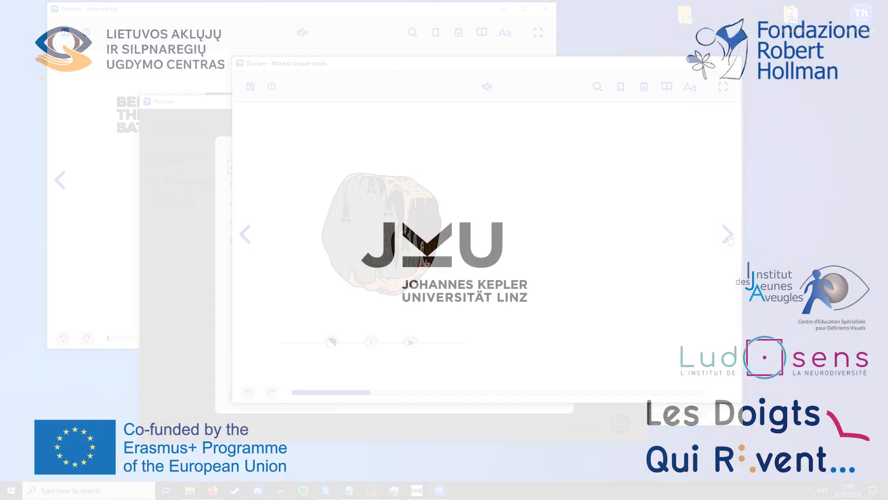